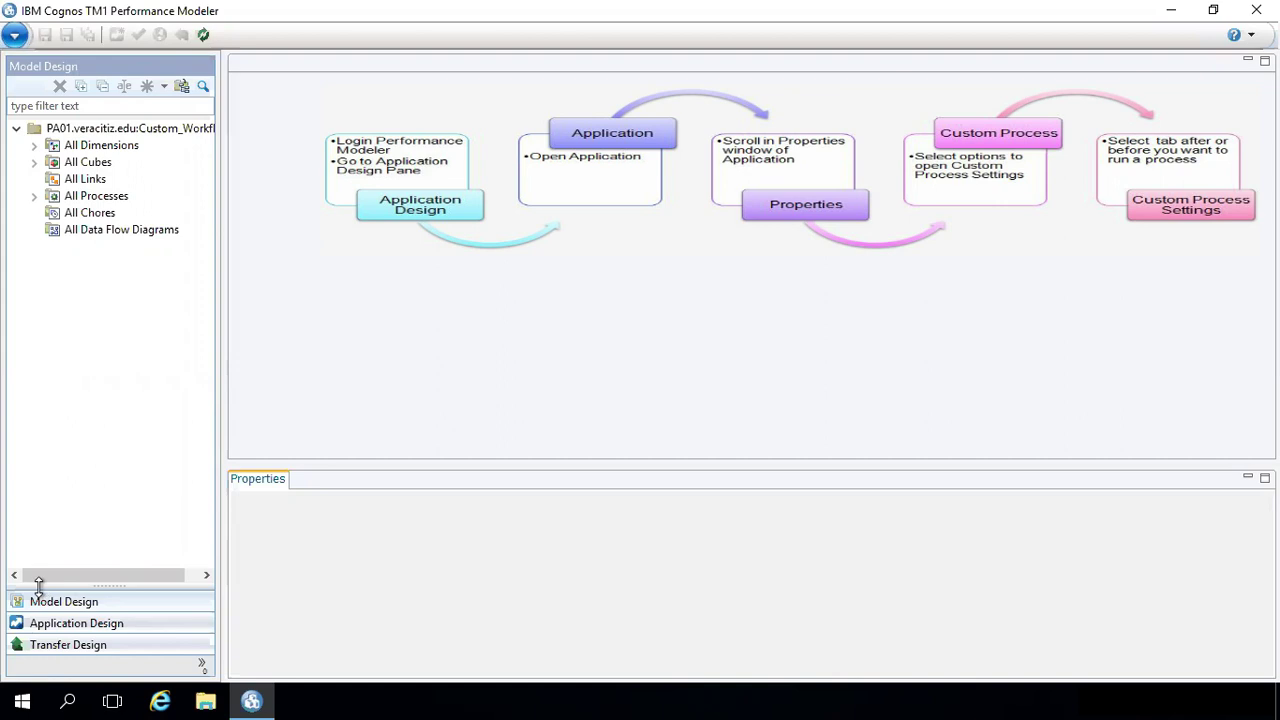
- Close the design guide, open Custom_WF and select its Custom Processes property
click(68, 624)
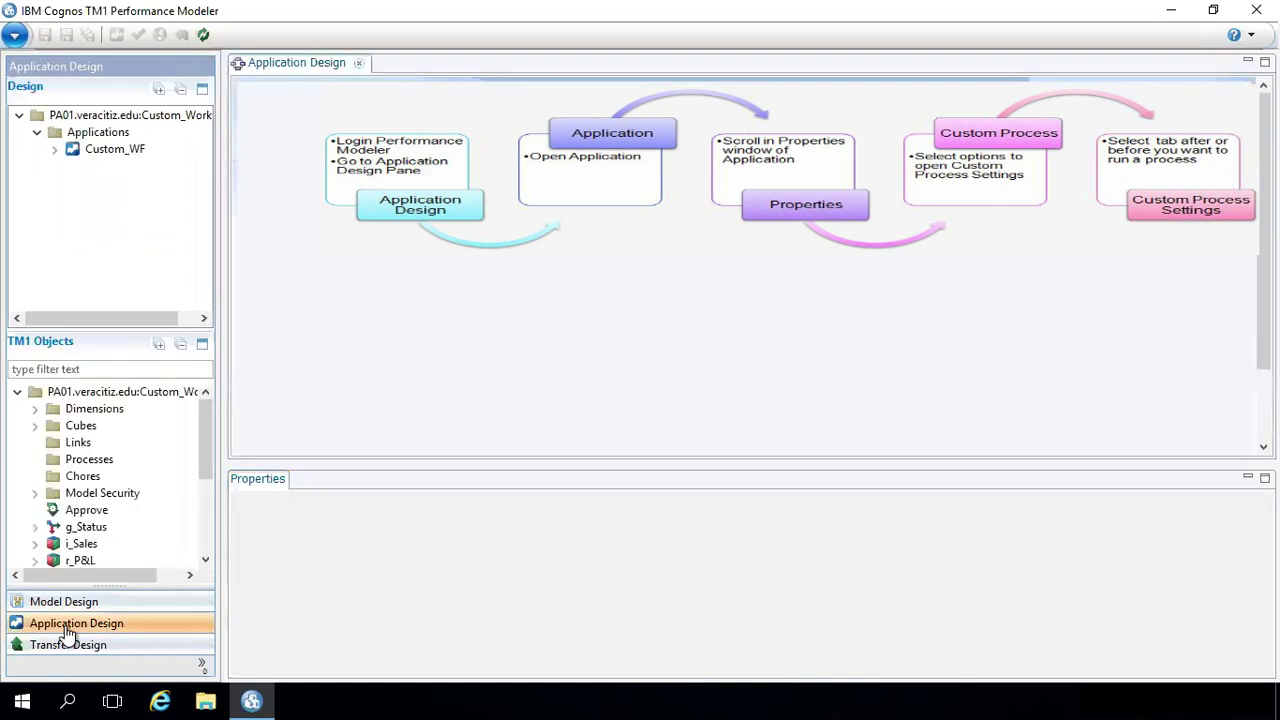
click(359, 63)
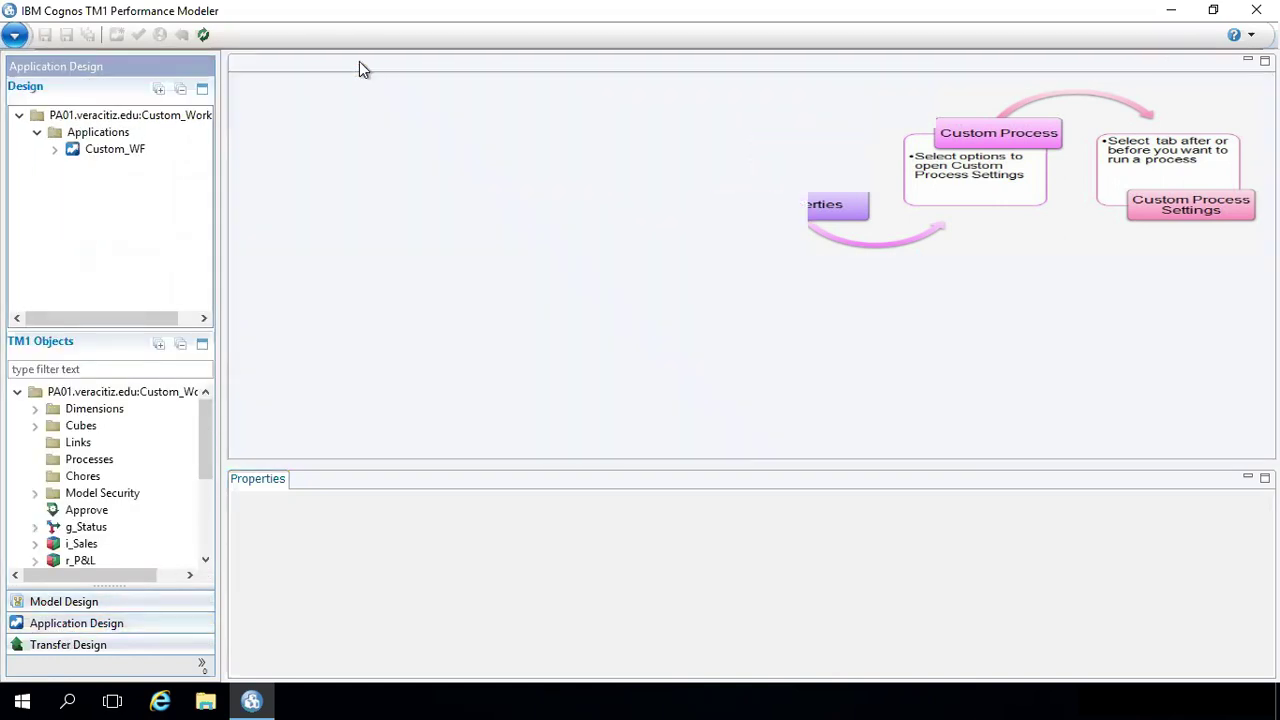
double_click(104, 148)
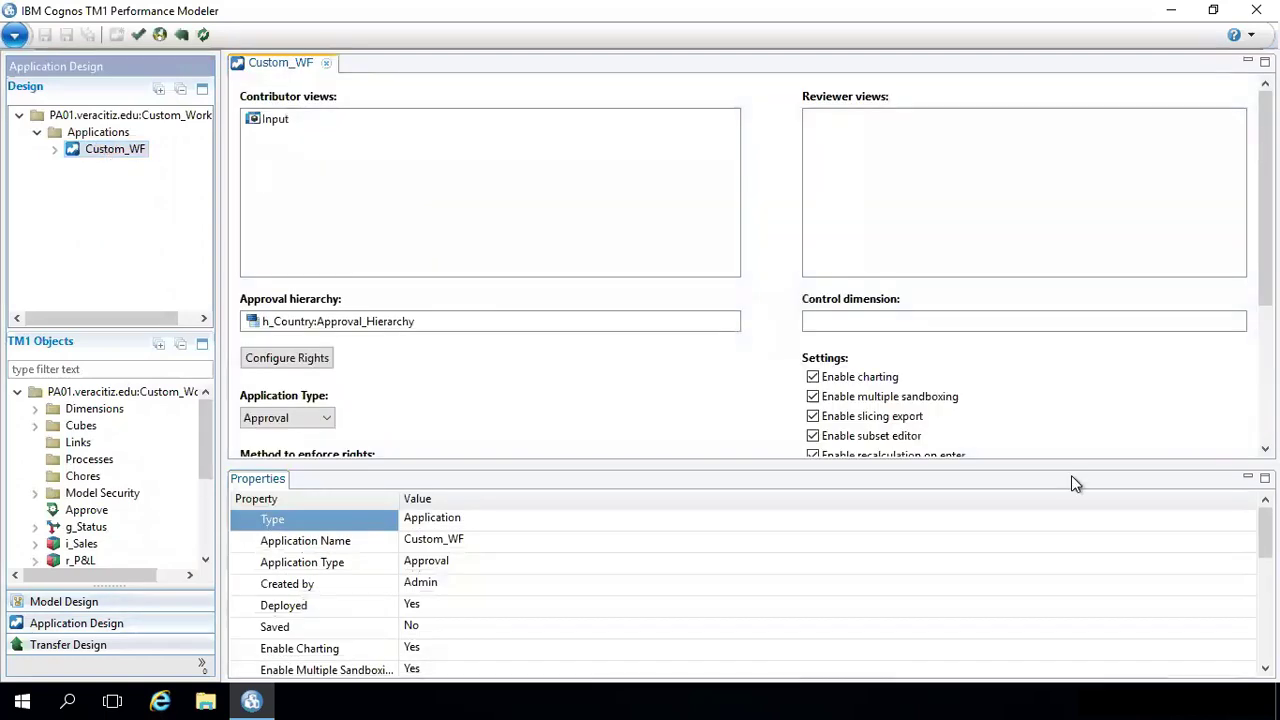
drag(1265, 530, 1265, 636)
click(1243, 610)
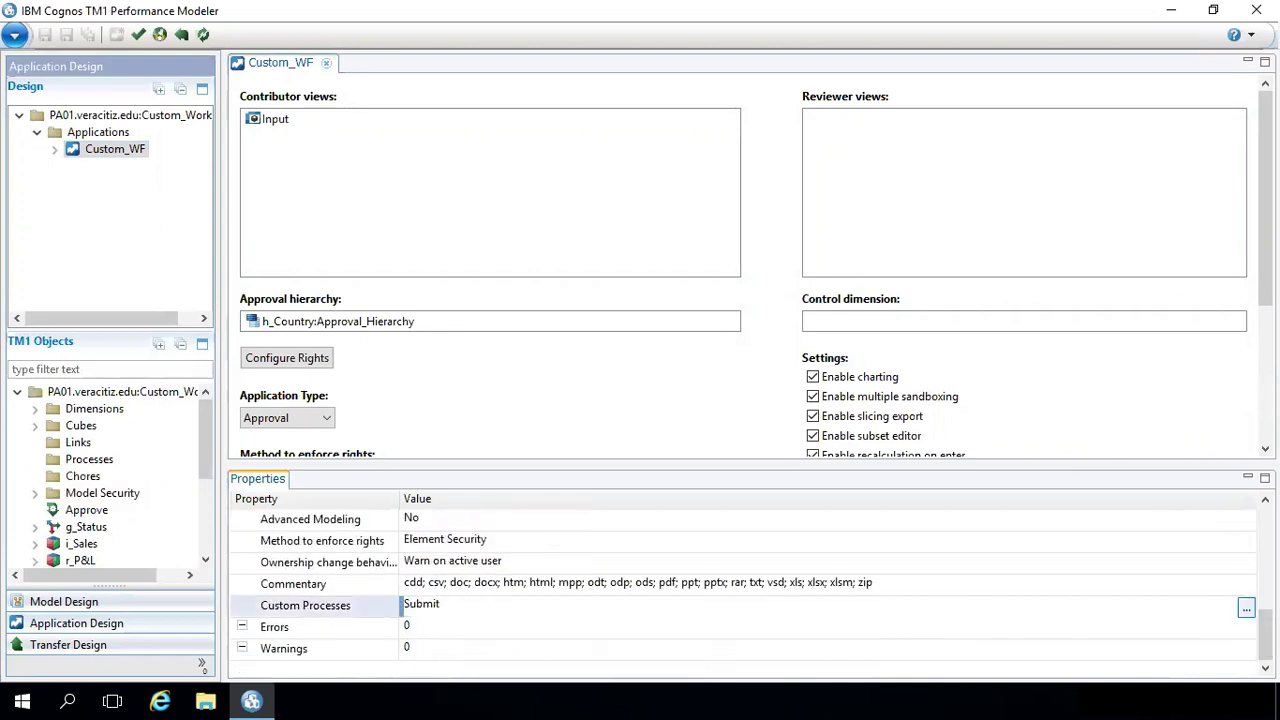
- Enable z_Data_Transfer as the Submit action's post-process in Custom Processes Settings
click(1245, 608)
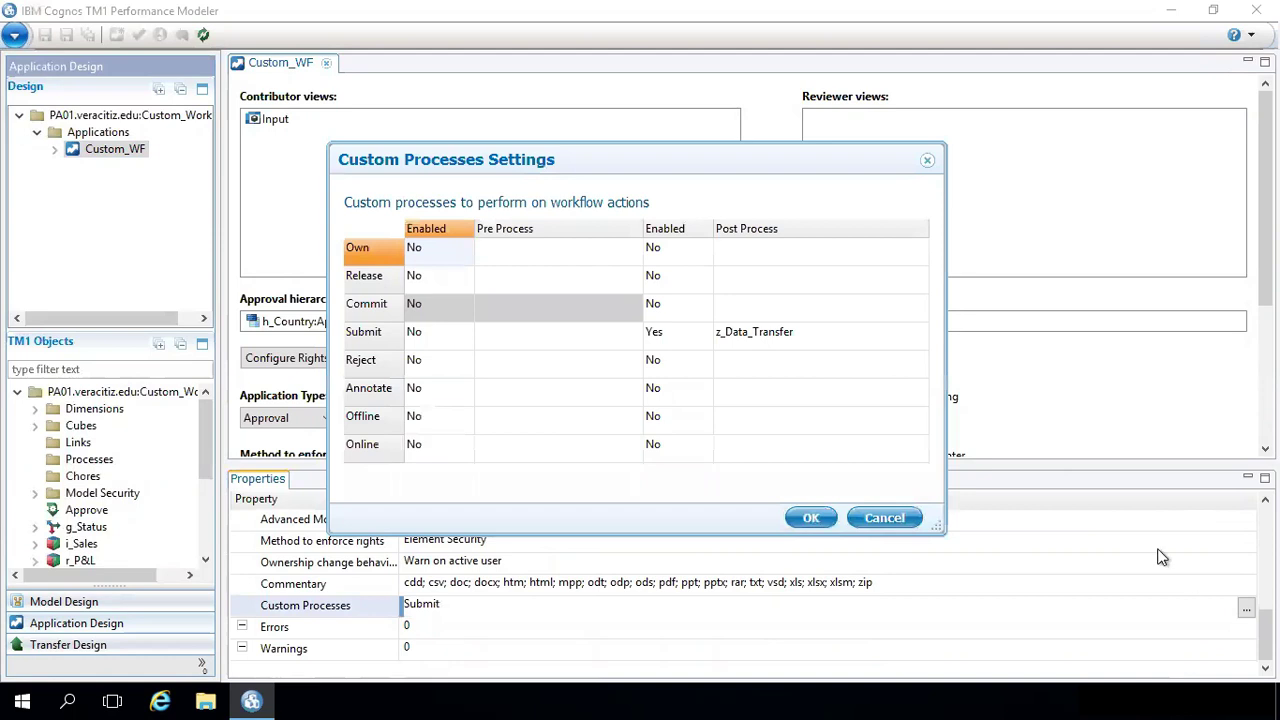
click(706, 342)
click(705, 338)
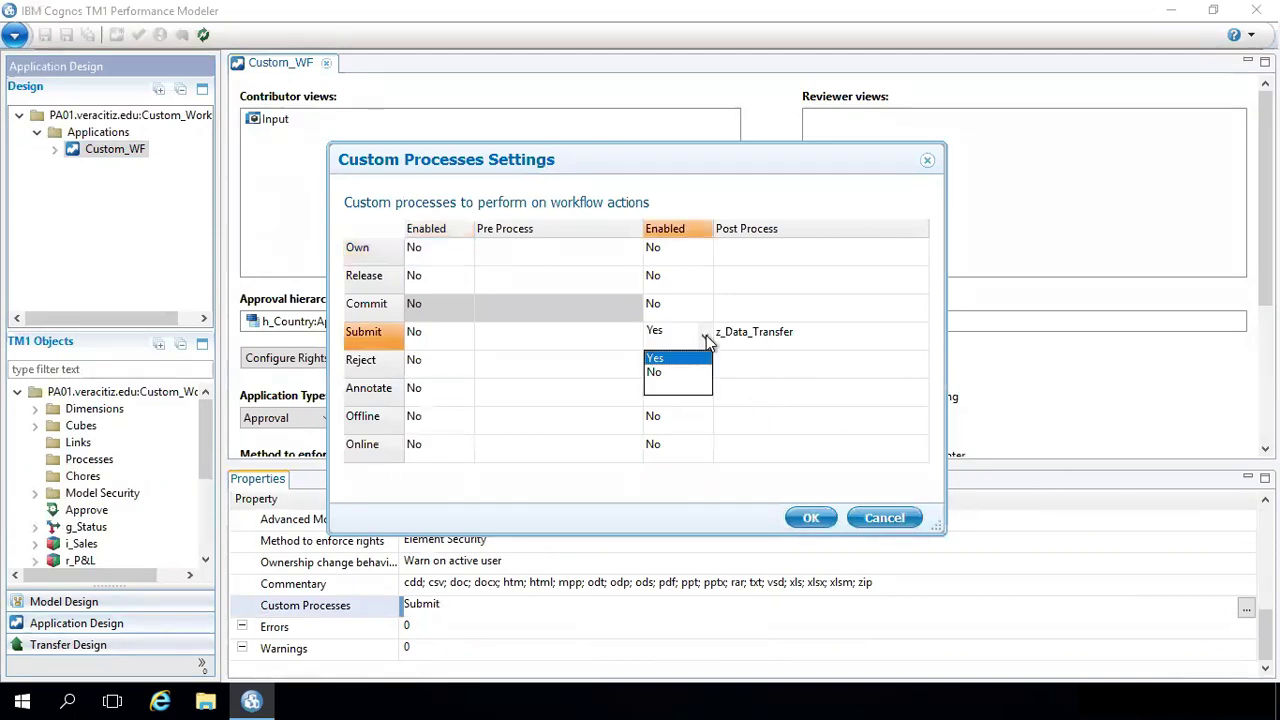
click(660, 353)
click(862, 345)
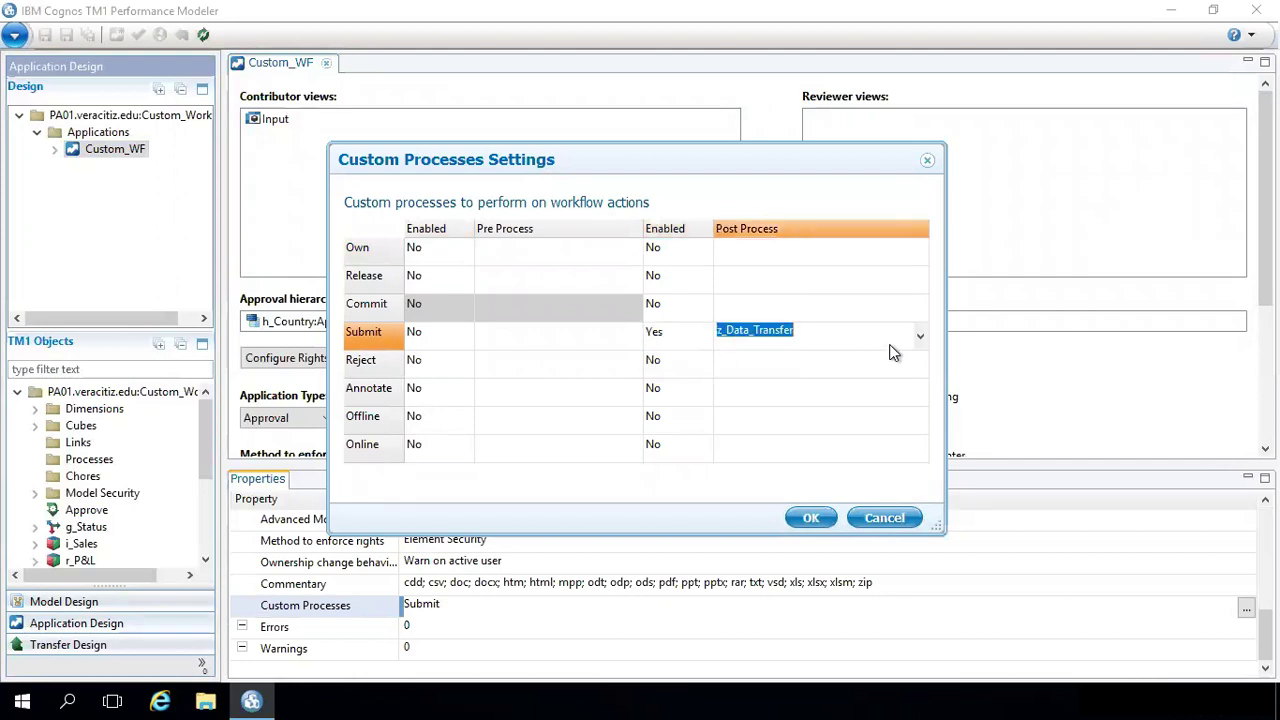
click(920, 342)
click(920, 342)
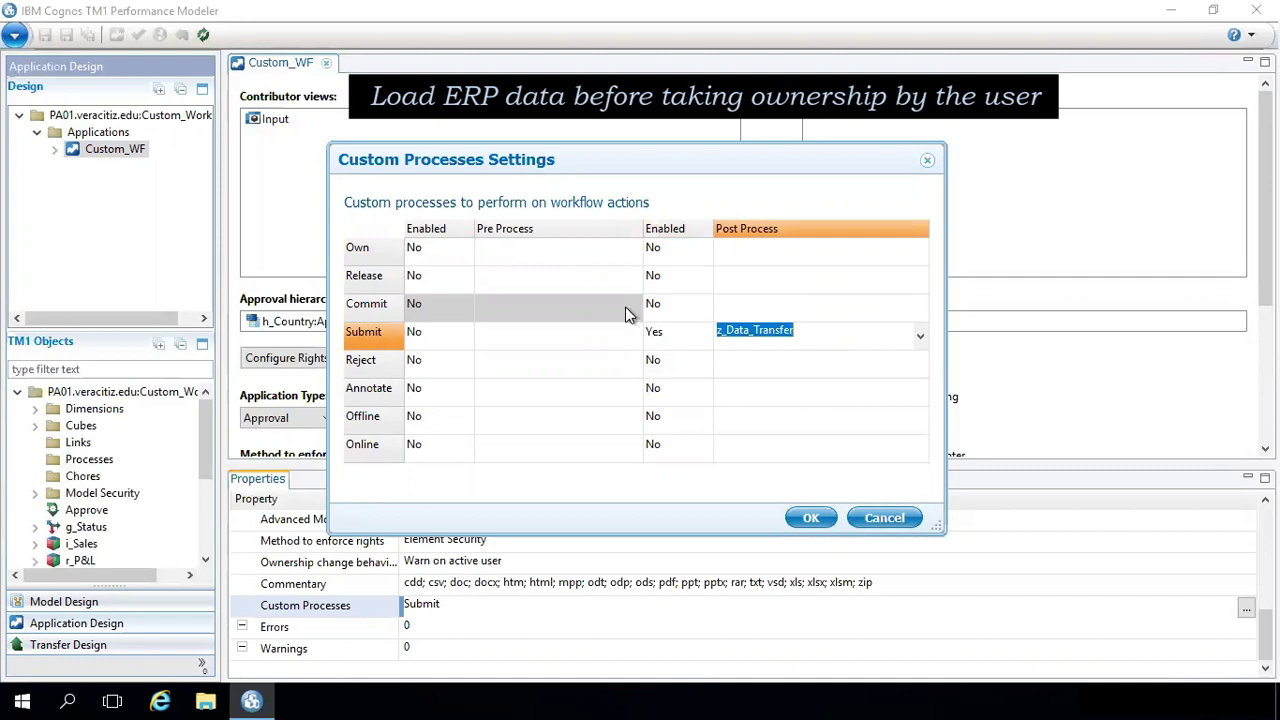
- Leave the Own pre-process and Commit post-process disabled, then apply the settings
click(448, 254)
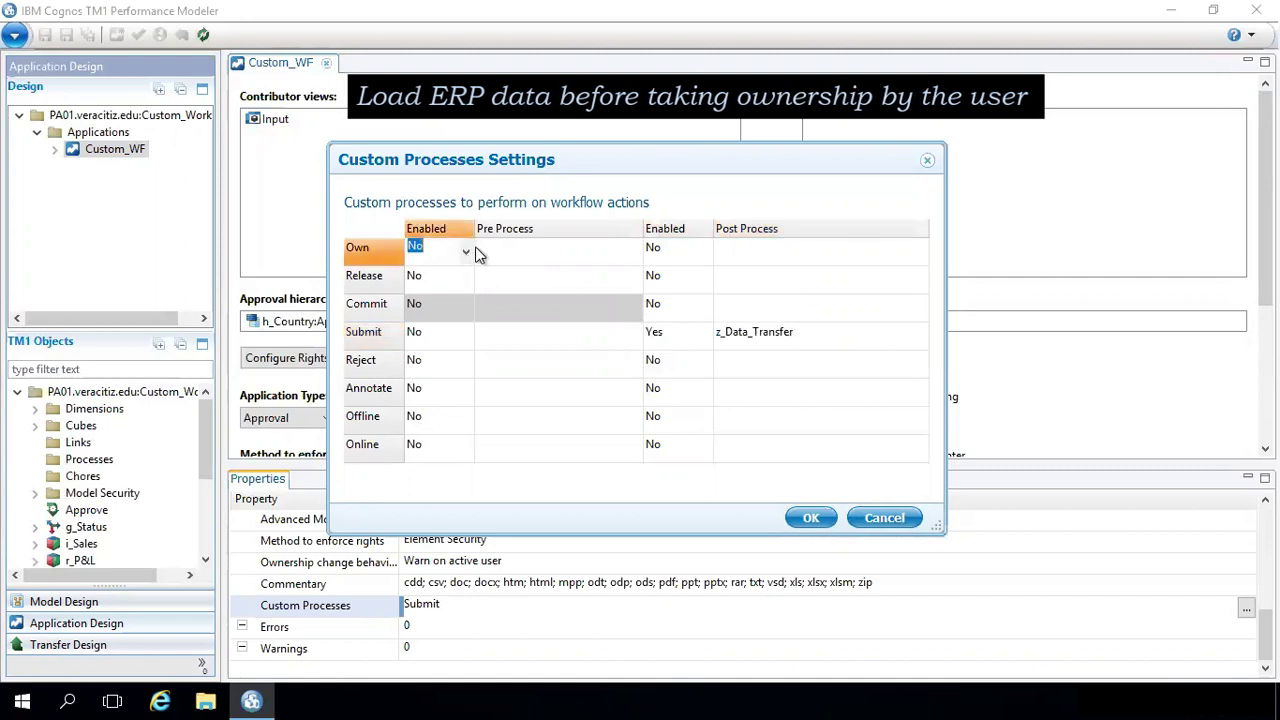
click(476, 254)
click(464, 247)
click(465, 250)
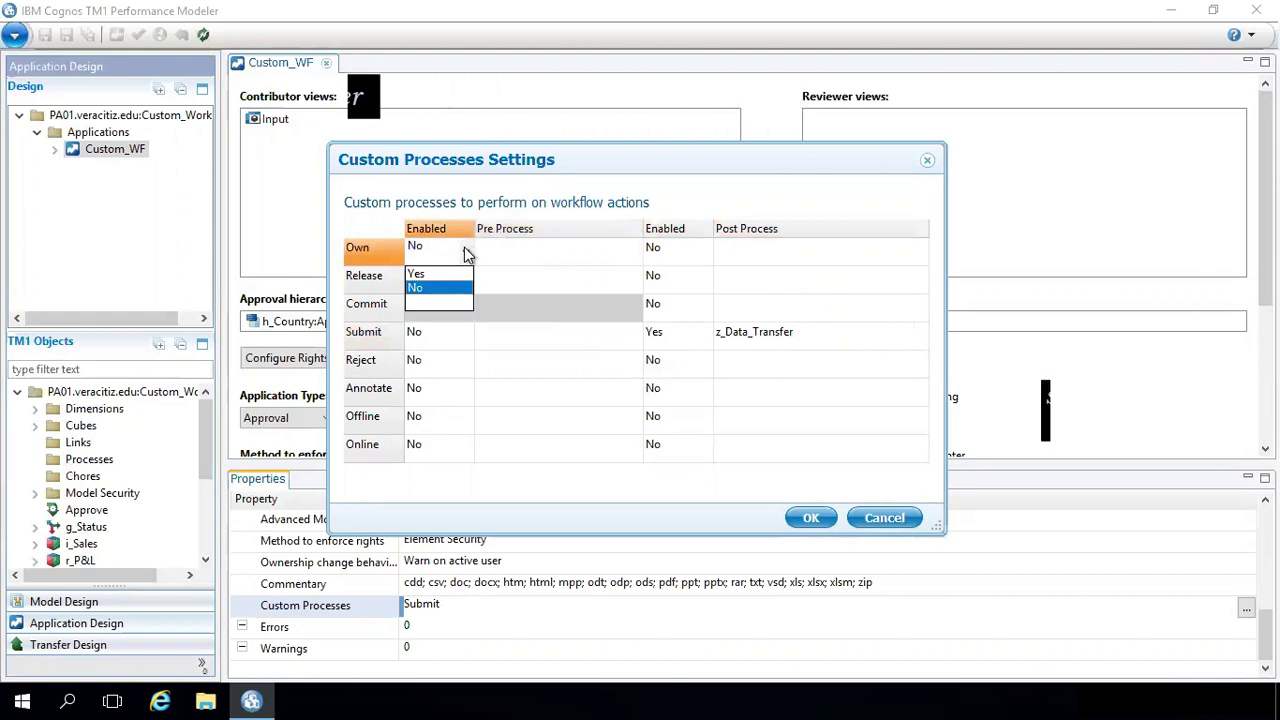
click(548, 253)
click(634, 252)
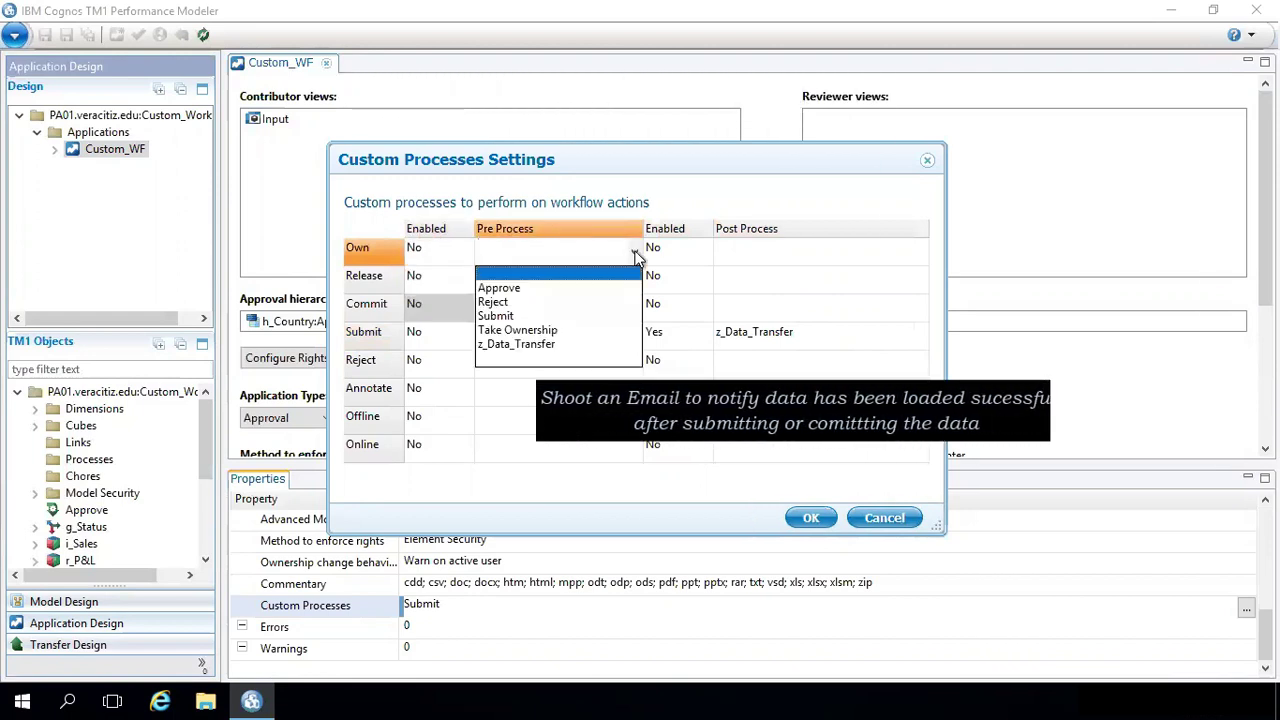
click(677, 318)
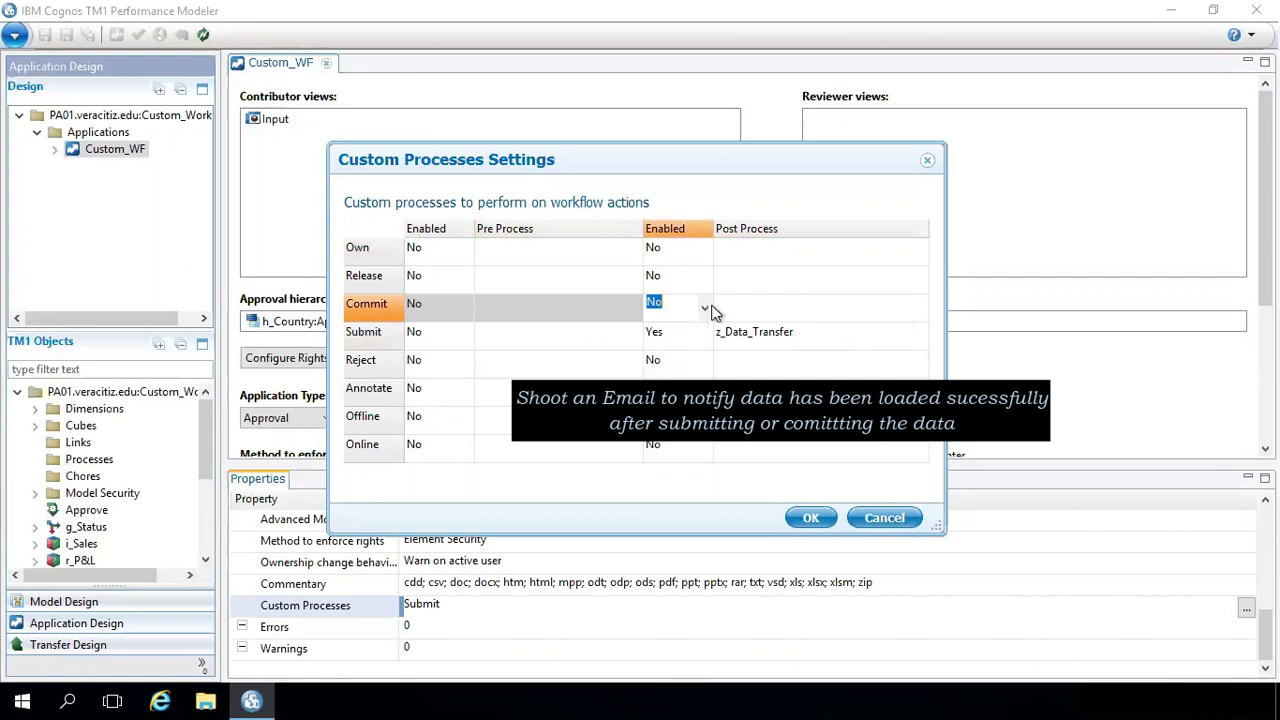
click(705, 310)
click(848, 318)
click(905, 315)
click(920, 315)
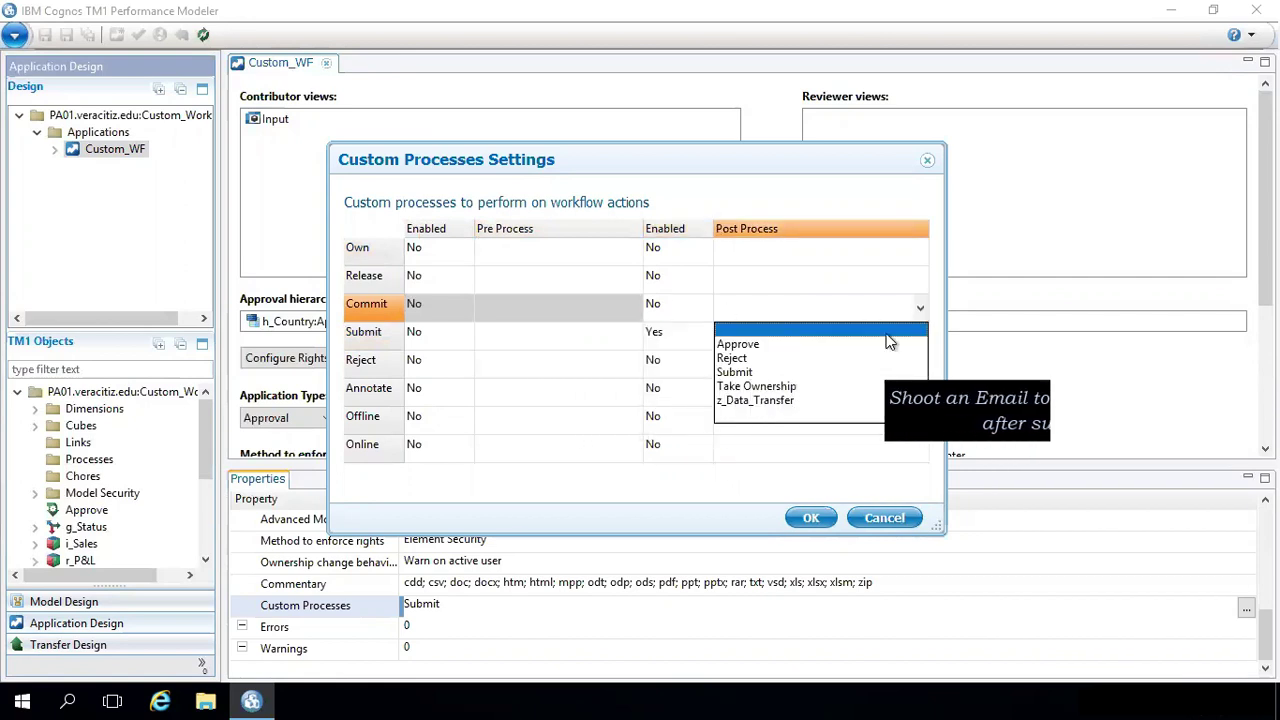
click(810, 520)
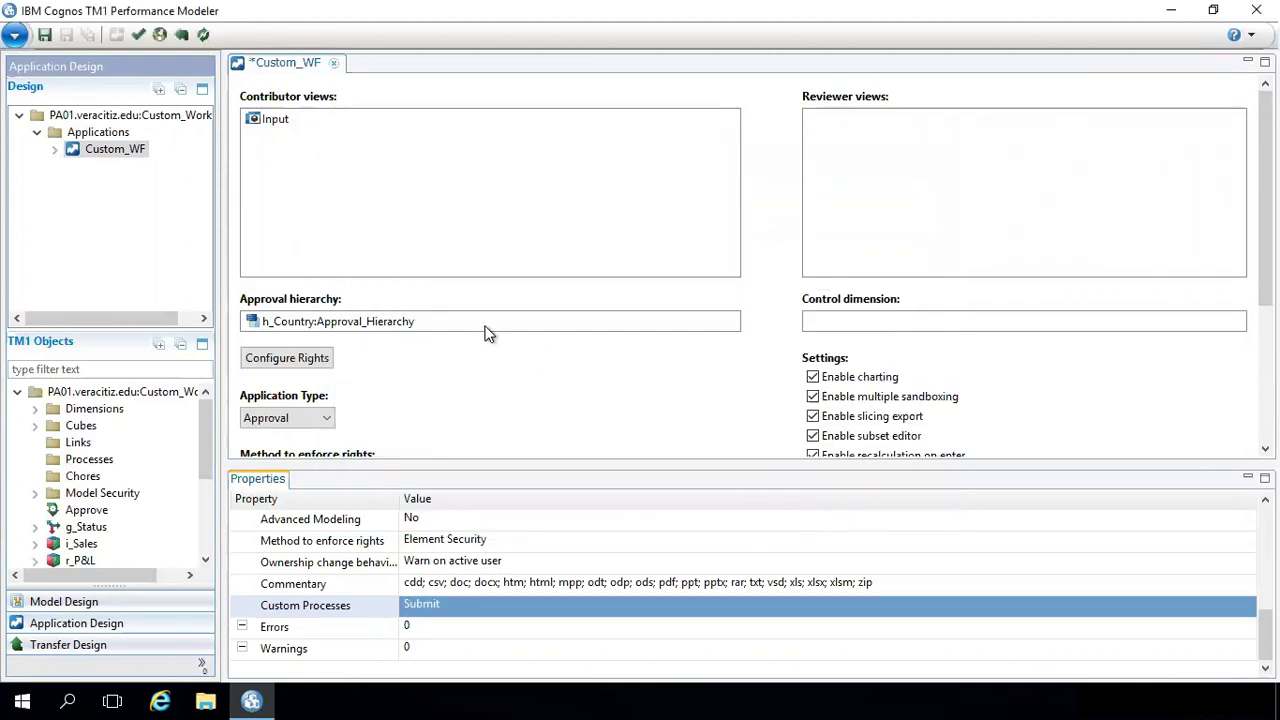
- Save, validate and deploy Custom_WF, acknowledging the save and deployment success messages
click(47, 35)
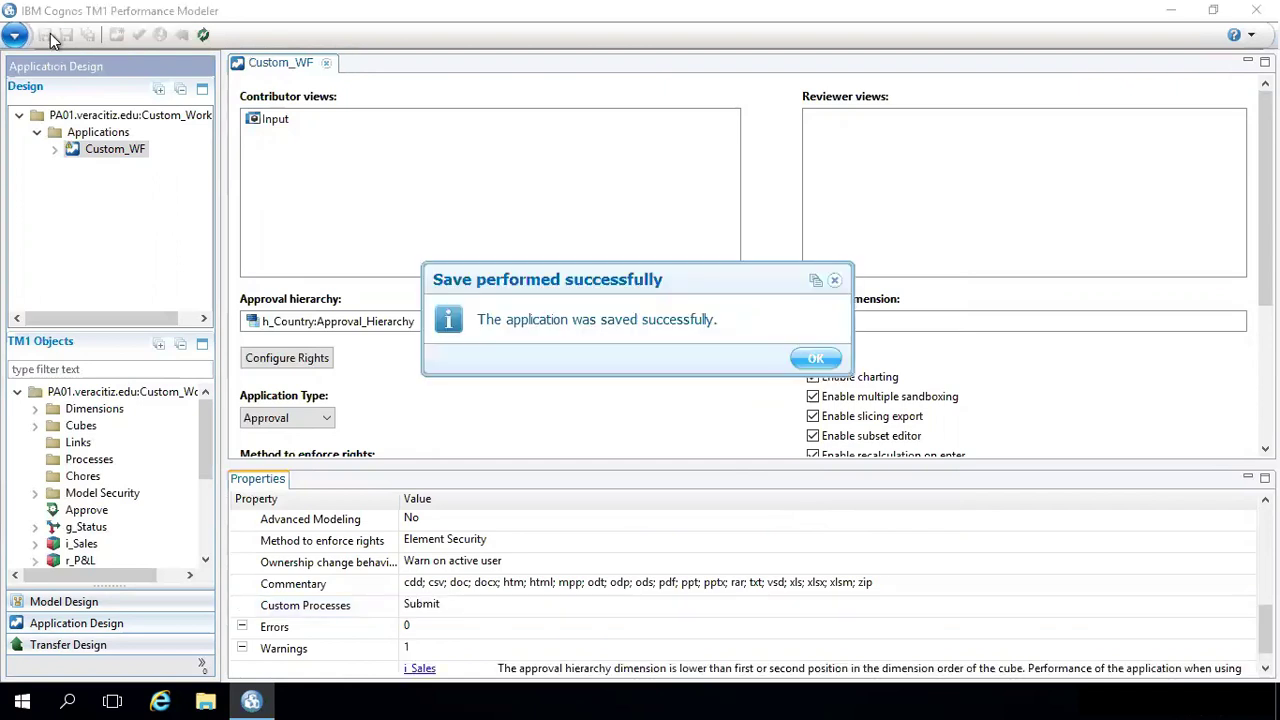
click(818, 358)
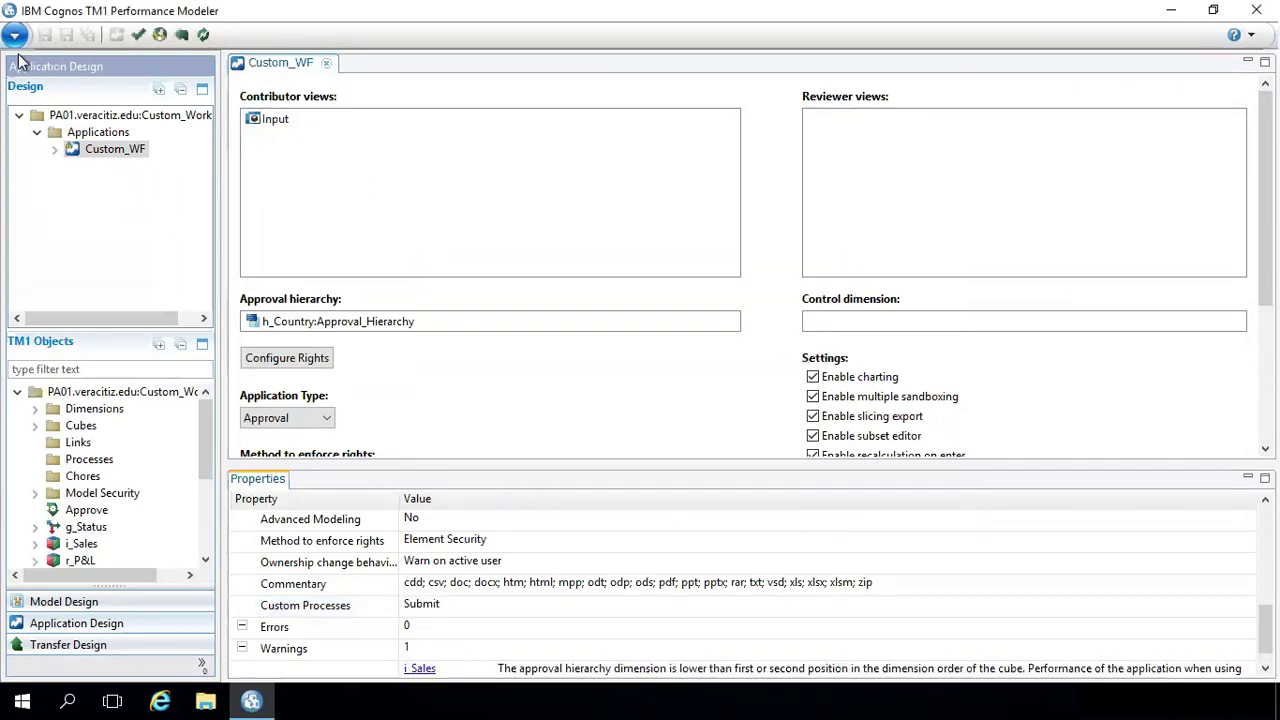
click(140, 37)
key(Return)
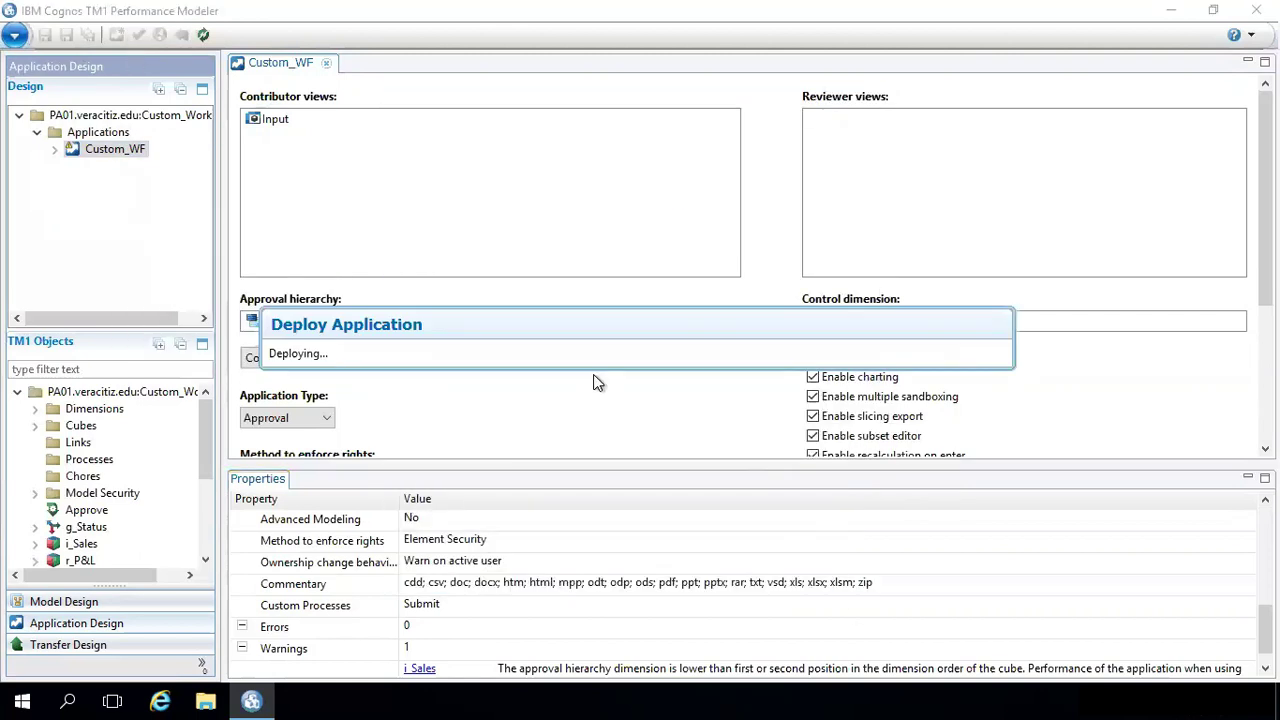
click(817, 360)
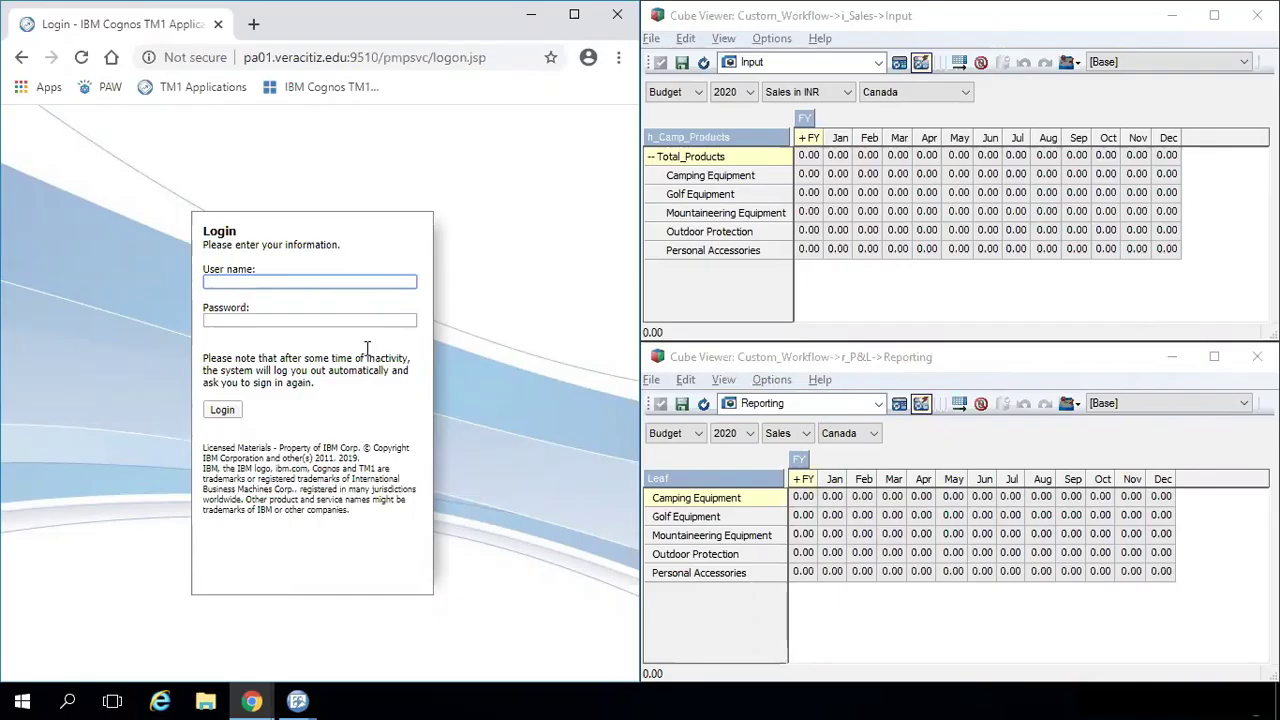
- Log in to TM1 Applications with the user name, recalculate the cube viewers, and open Custom_WF's Canada node
text(admin)
key(Return)
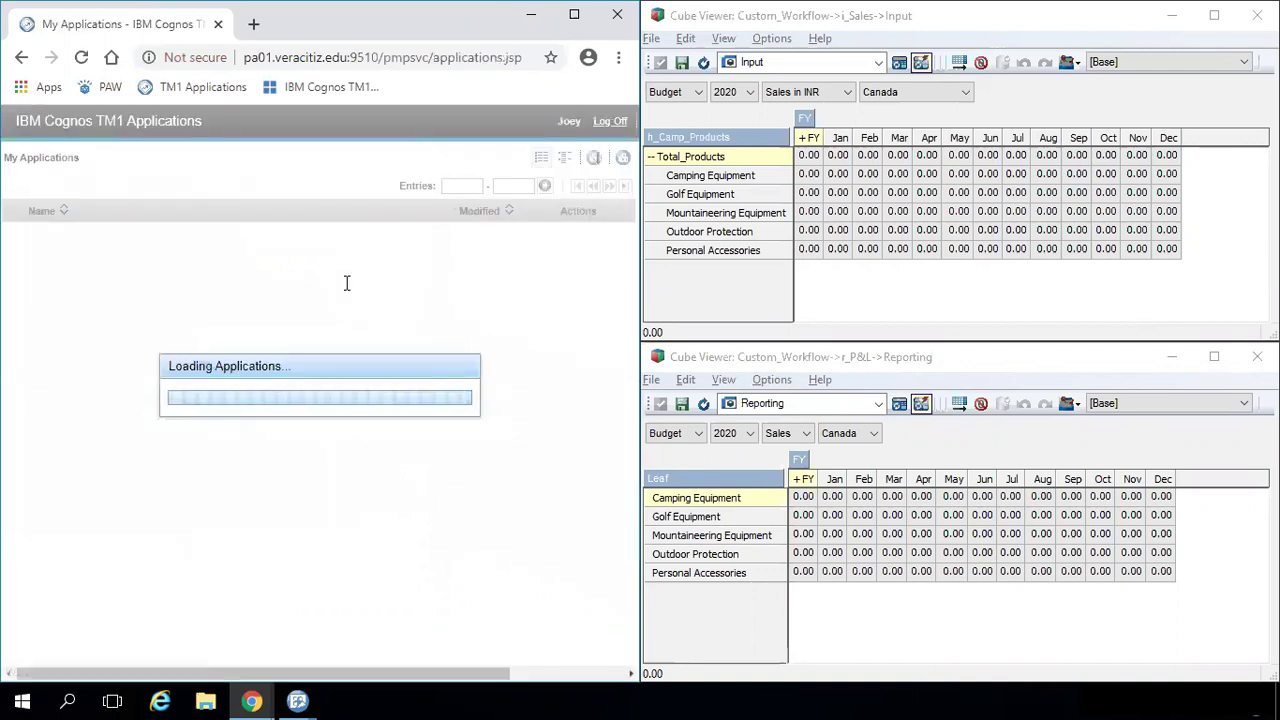
click(55, 232)
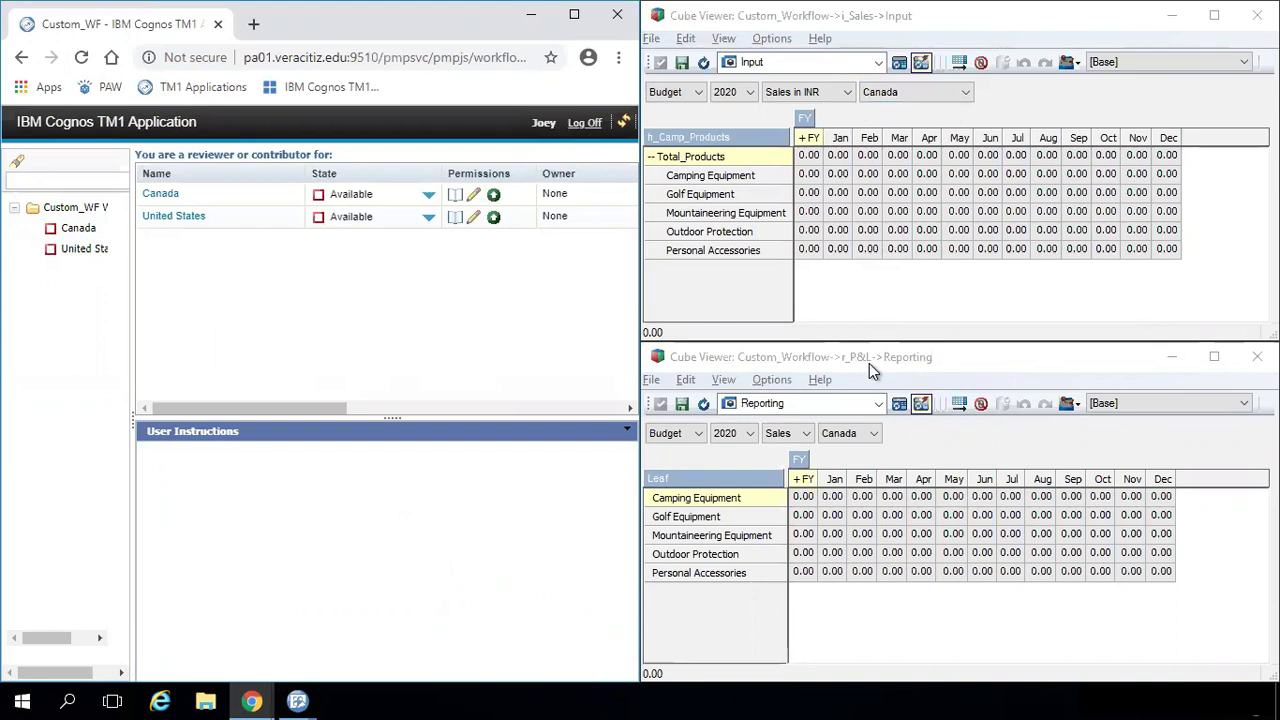
click(890, 405)
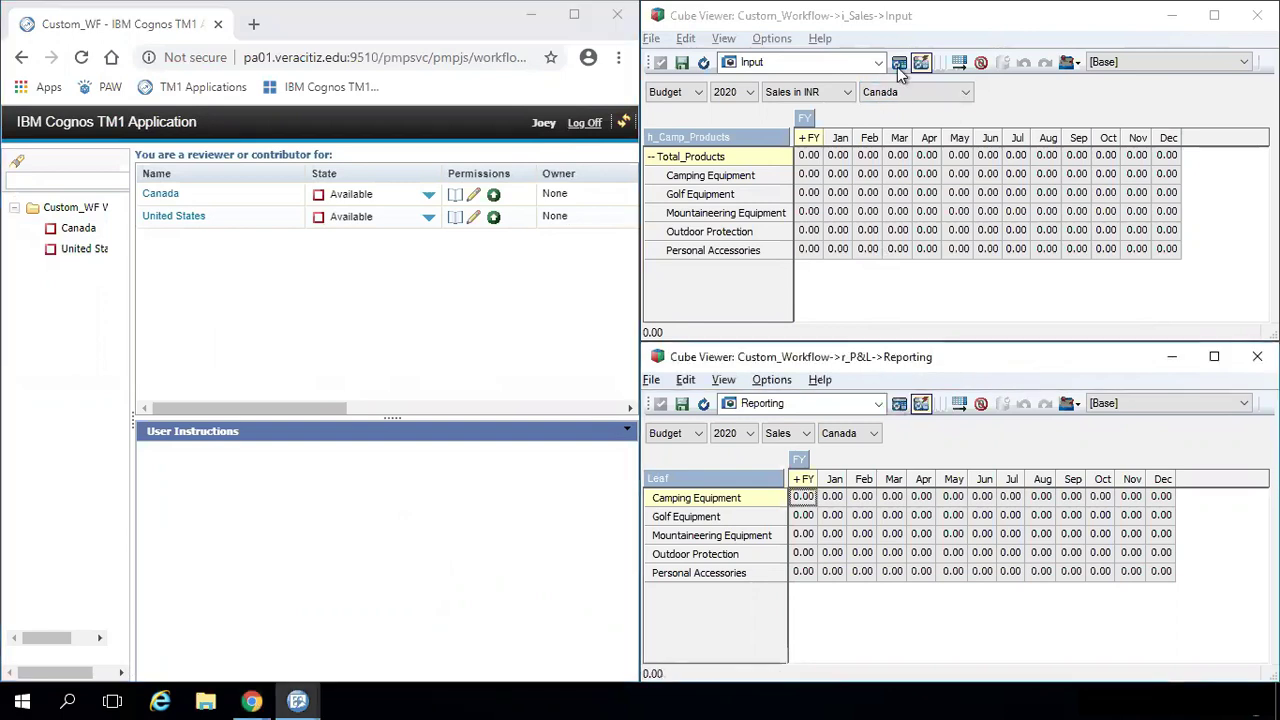
click(899, 63)
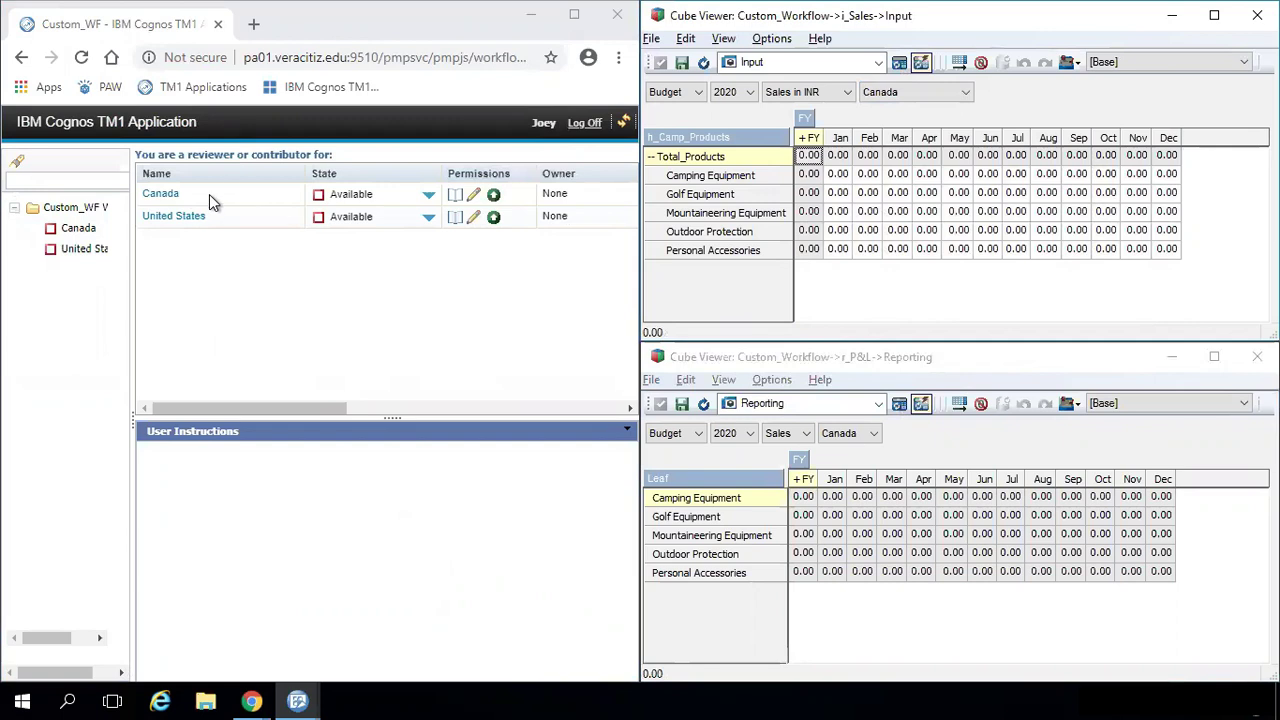
click(160, 194)
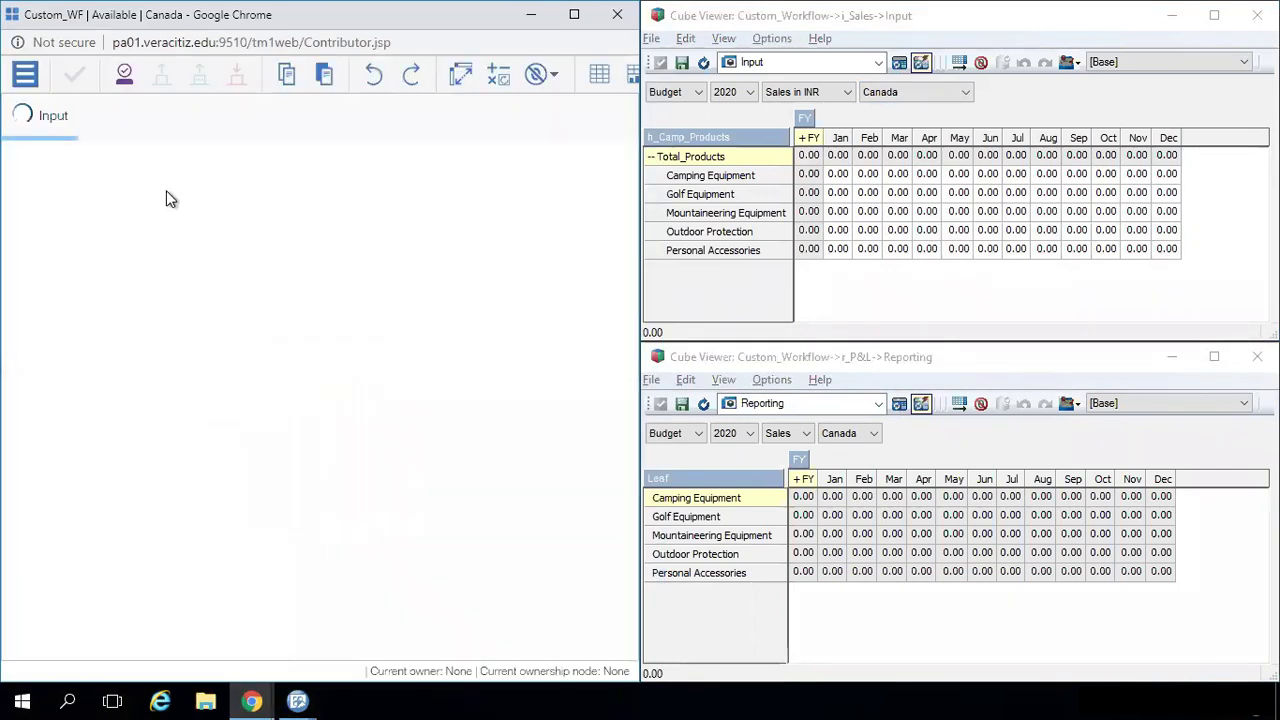
- Take ownership of Canada, commit FY budgets 240000 Camping and 360000 Golf Equipment, and recalculate i_Sales
click(120, 77)
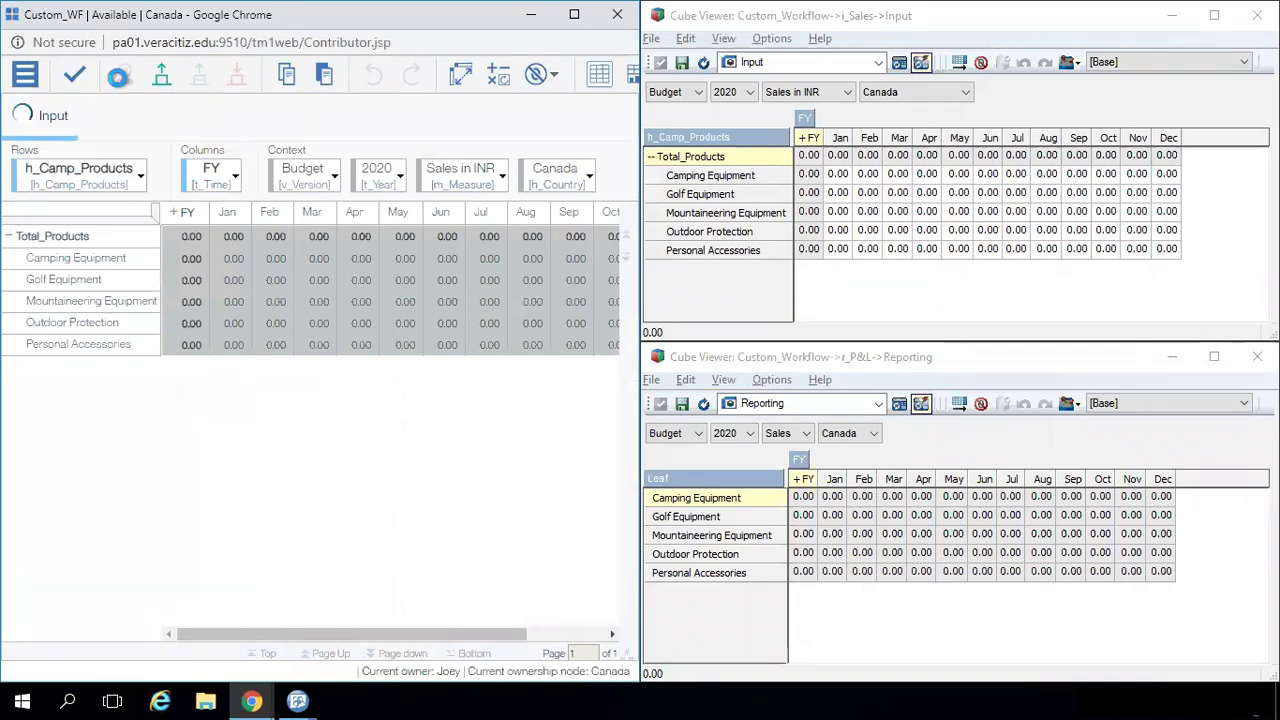
click(176, 260)
text(100000)
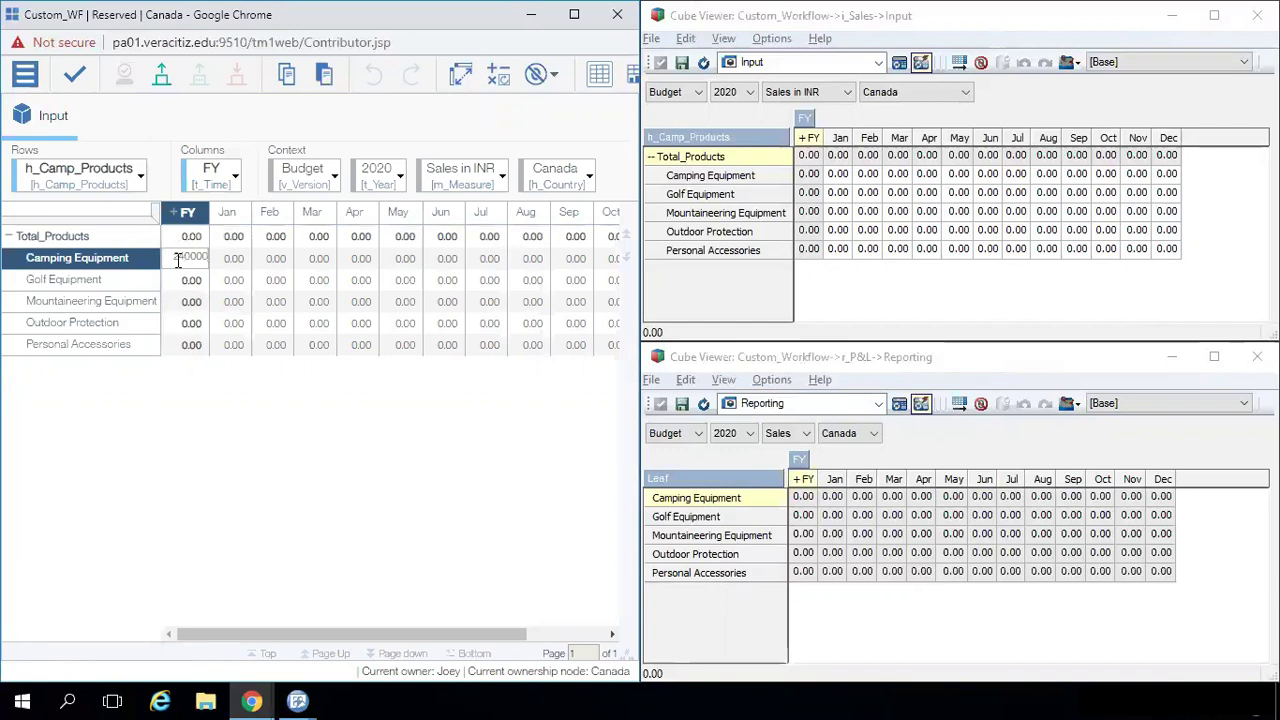
key(Return)
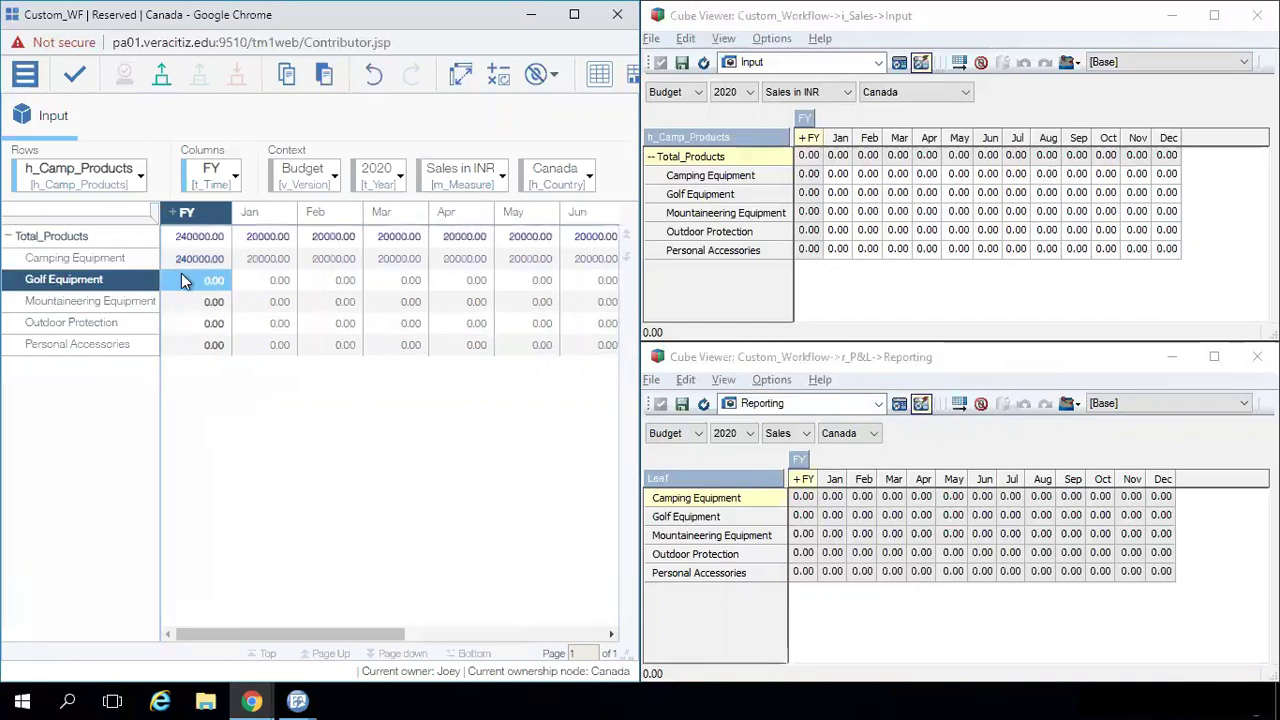
text(380000)
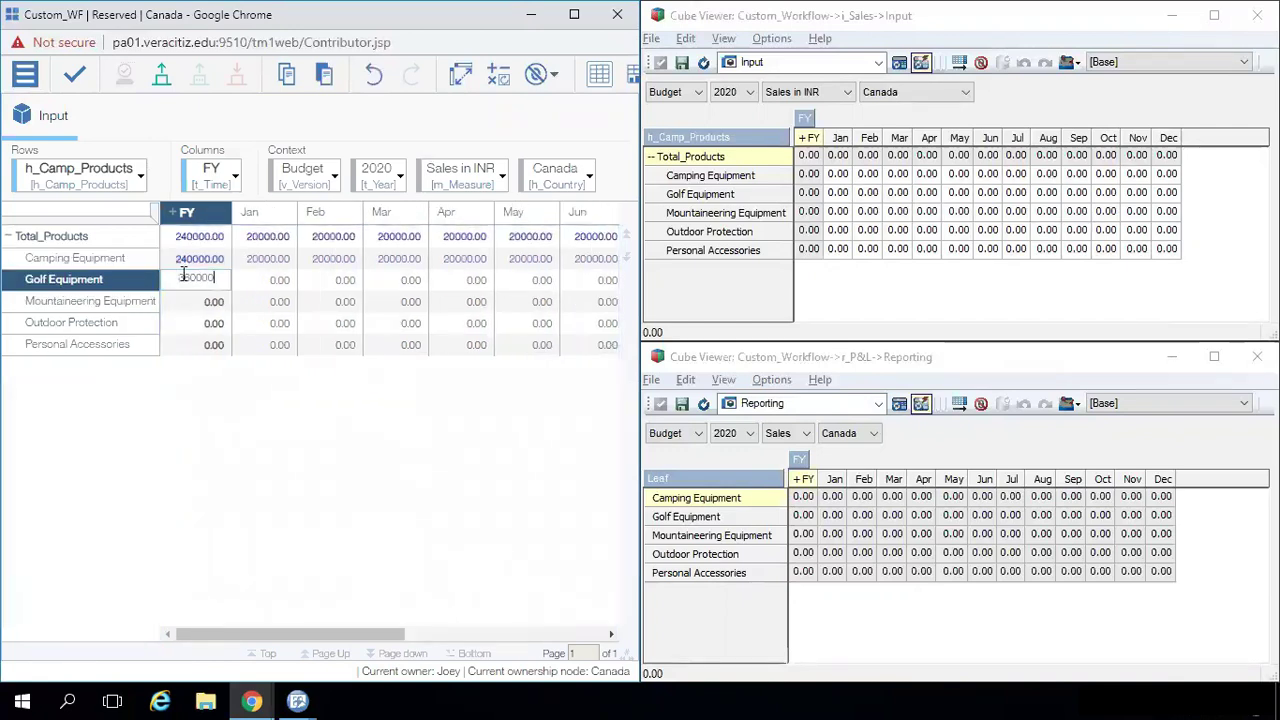
key(Return)
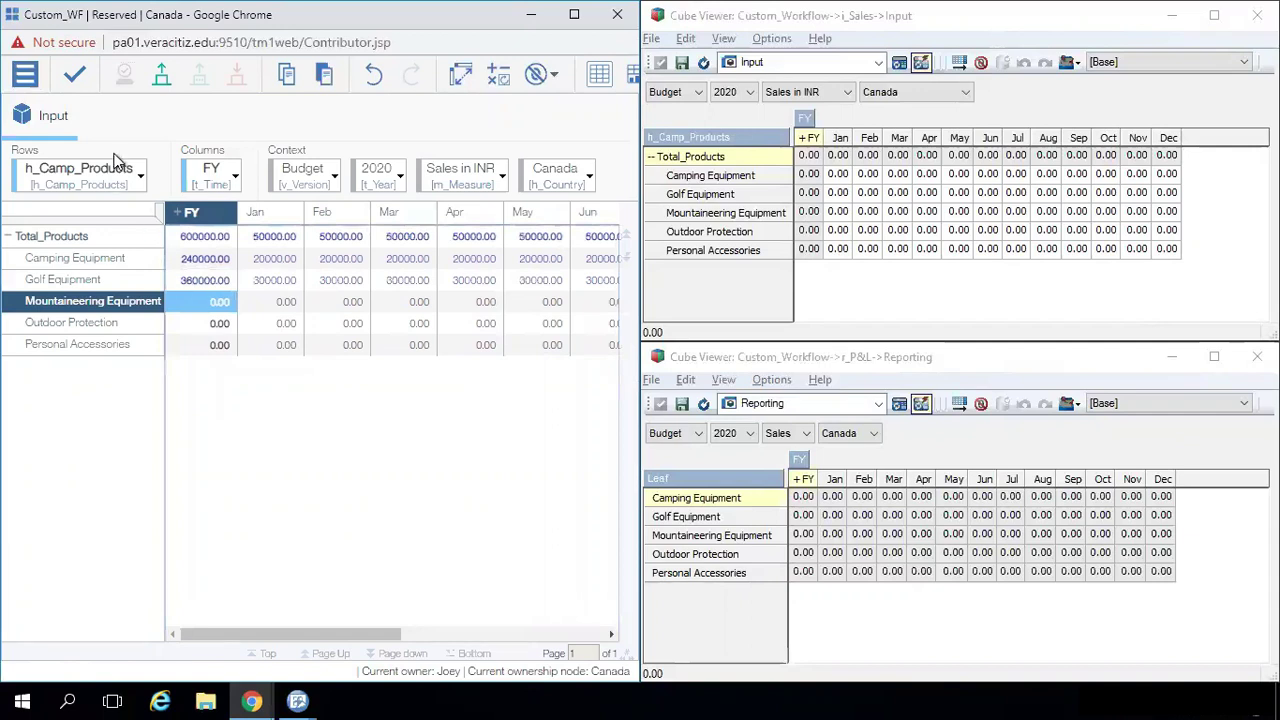
click(75, 82)
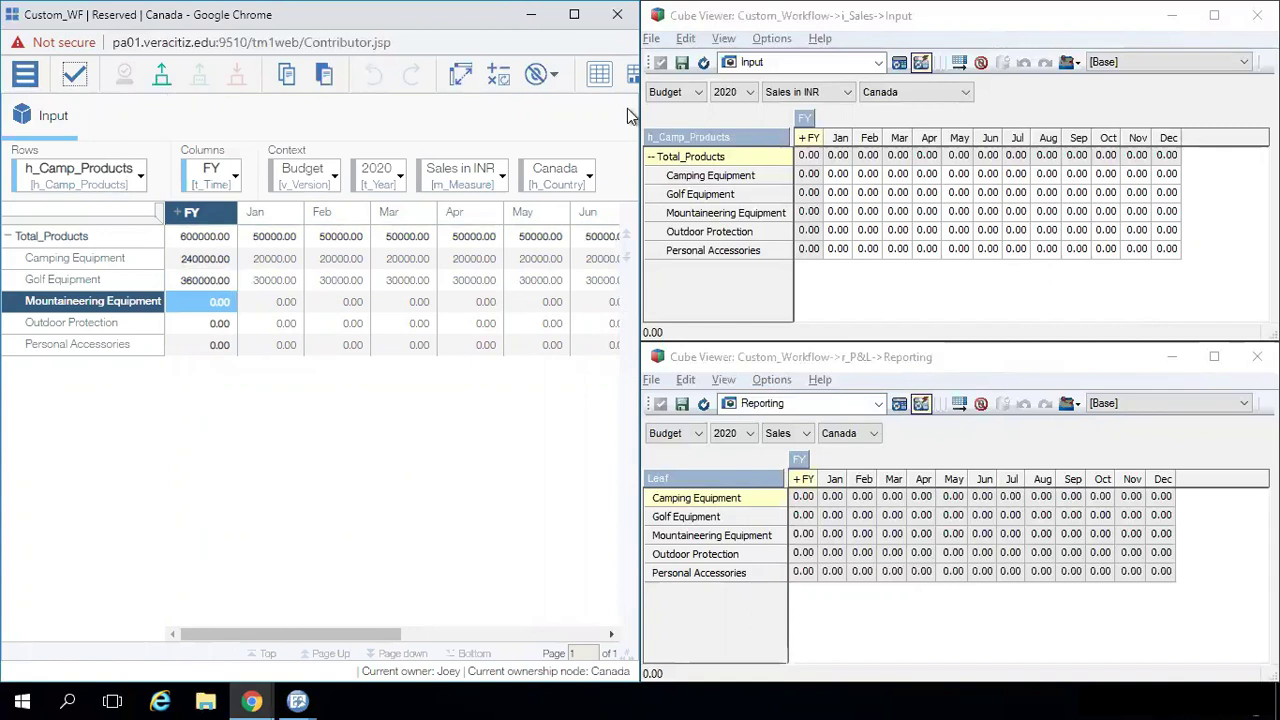
click(900, 66)
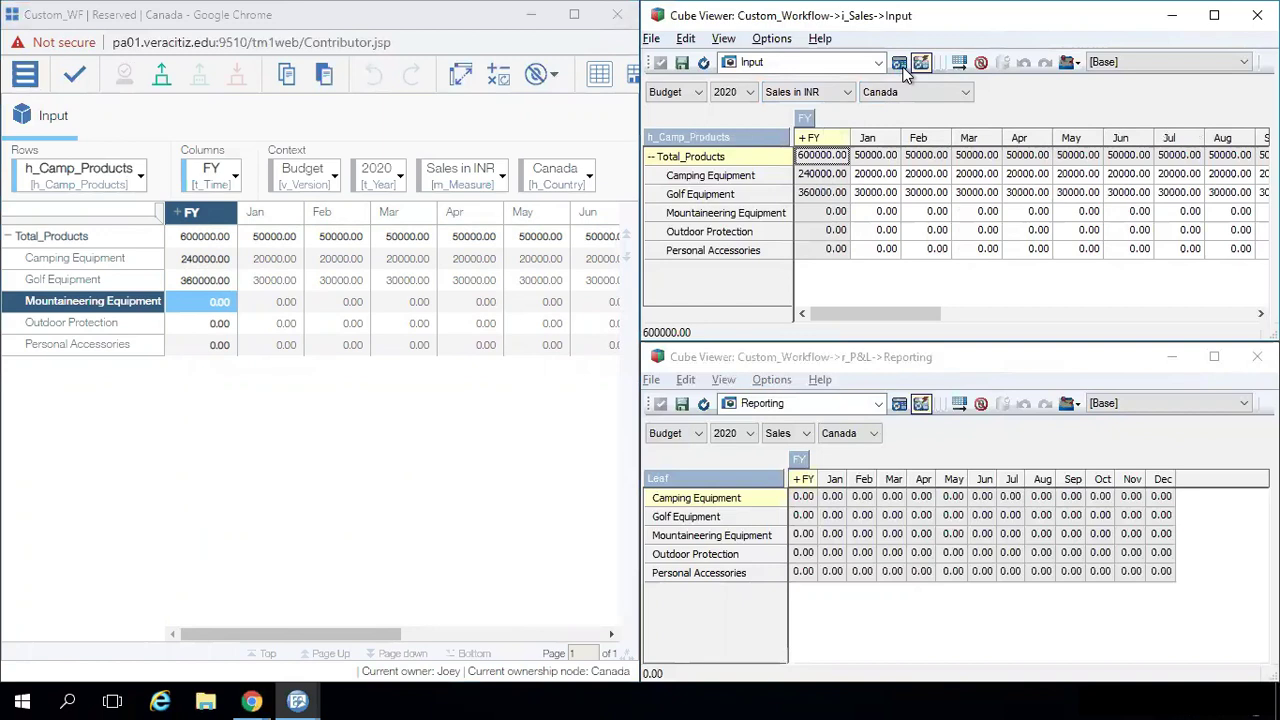
- Submit the Canada node, then recalculate r_P&L to see Camping 240000 and Golf Equipment 360000
click(163, 85)
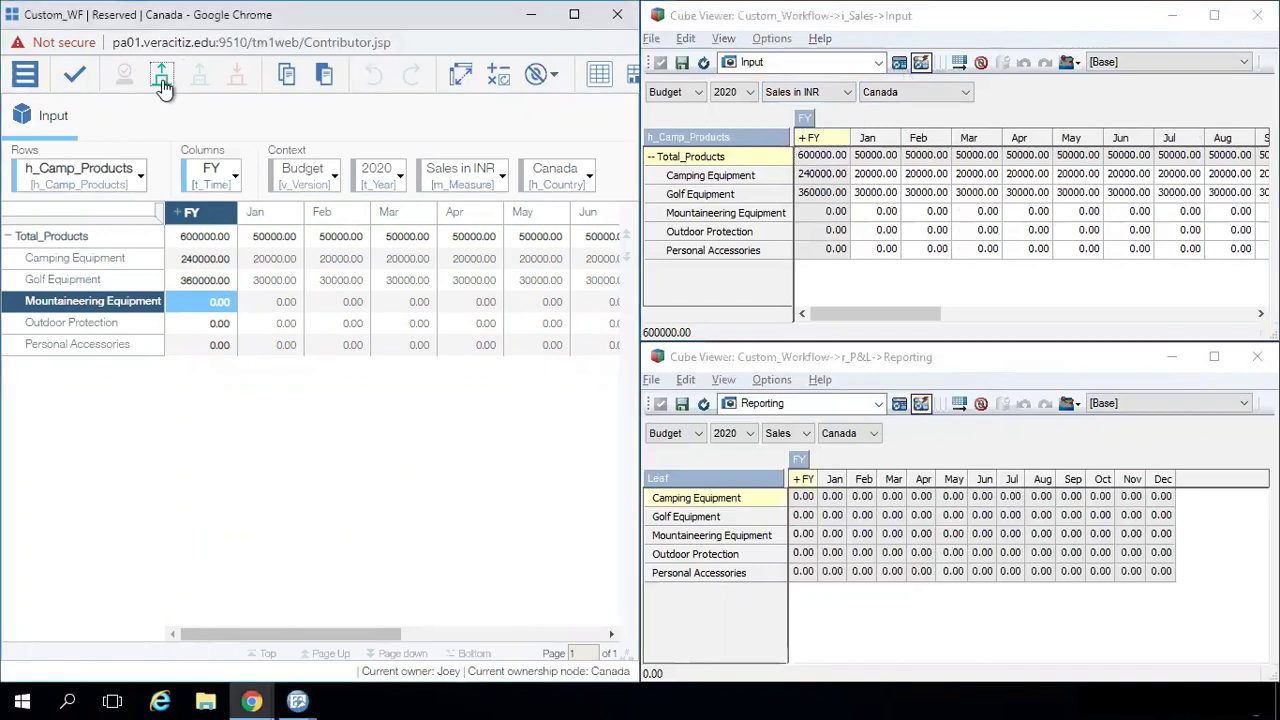
click(163, 85)
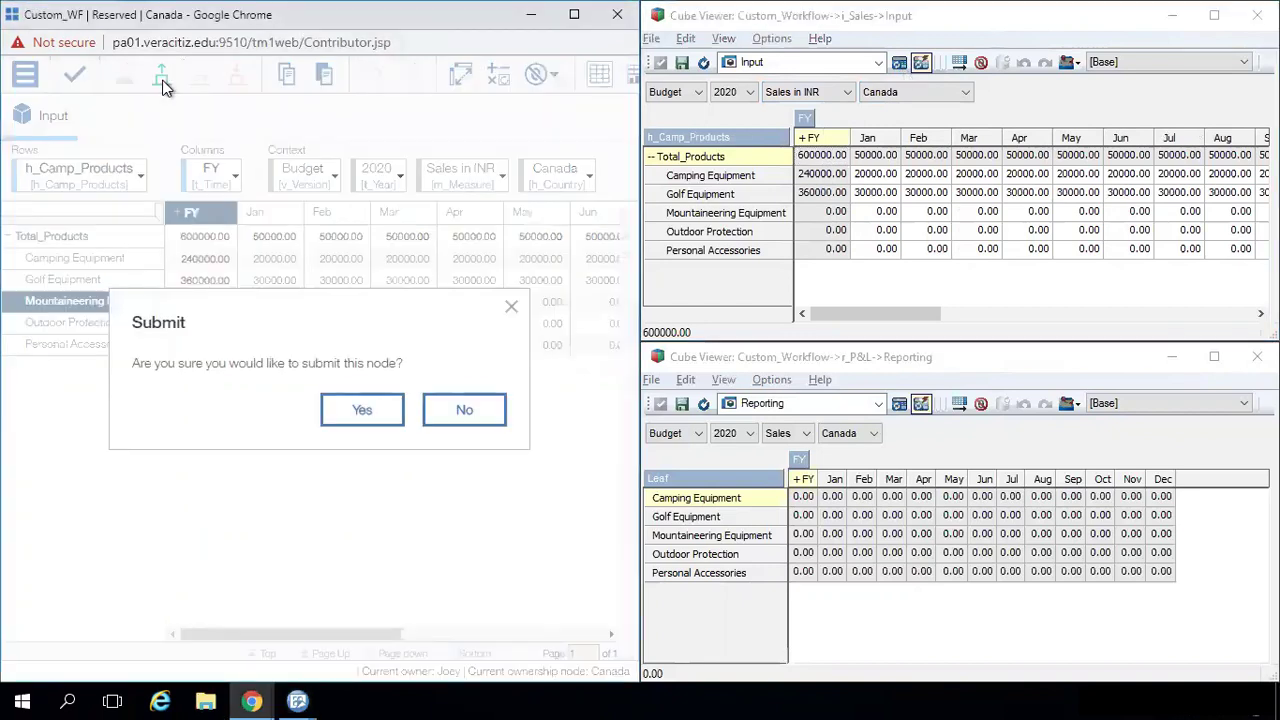
click(355, 413)
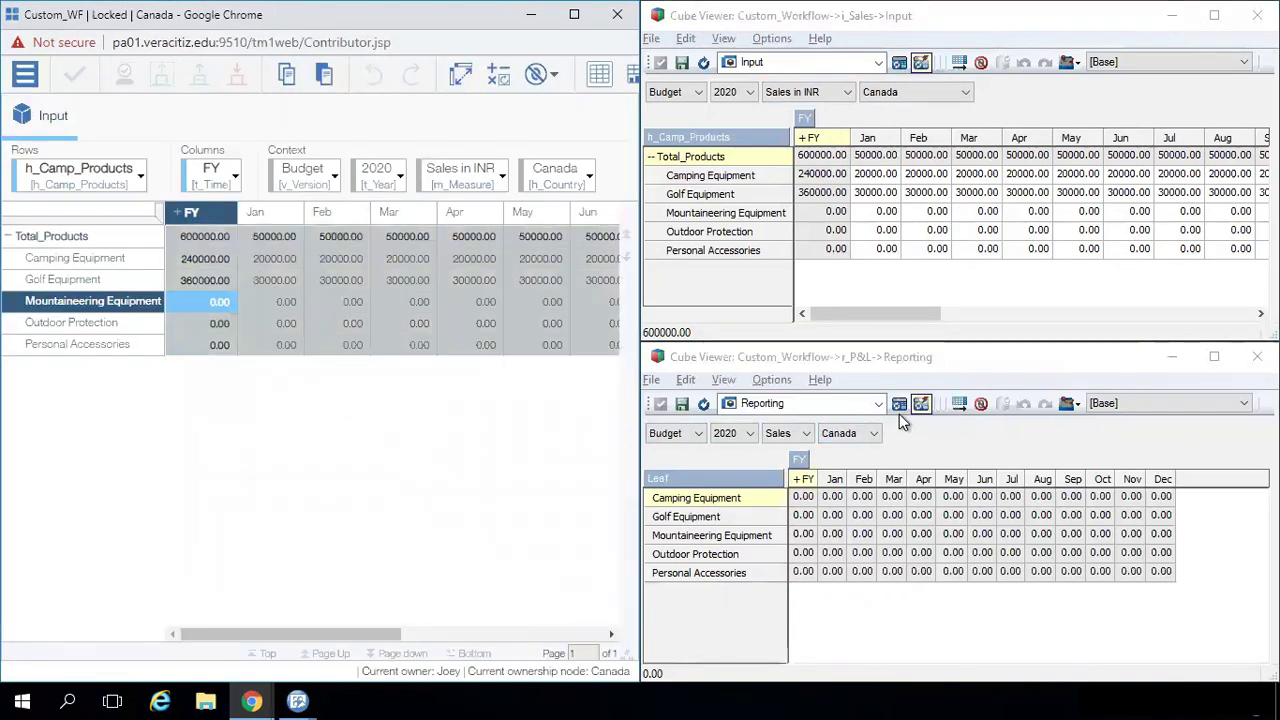
click(900, 406)
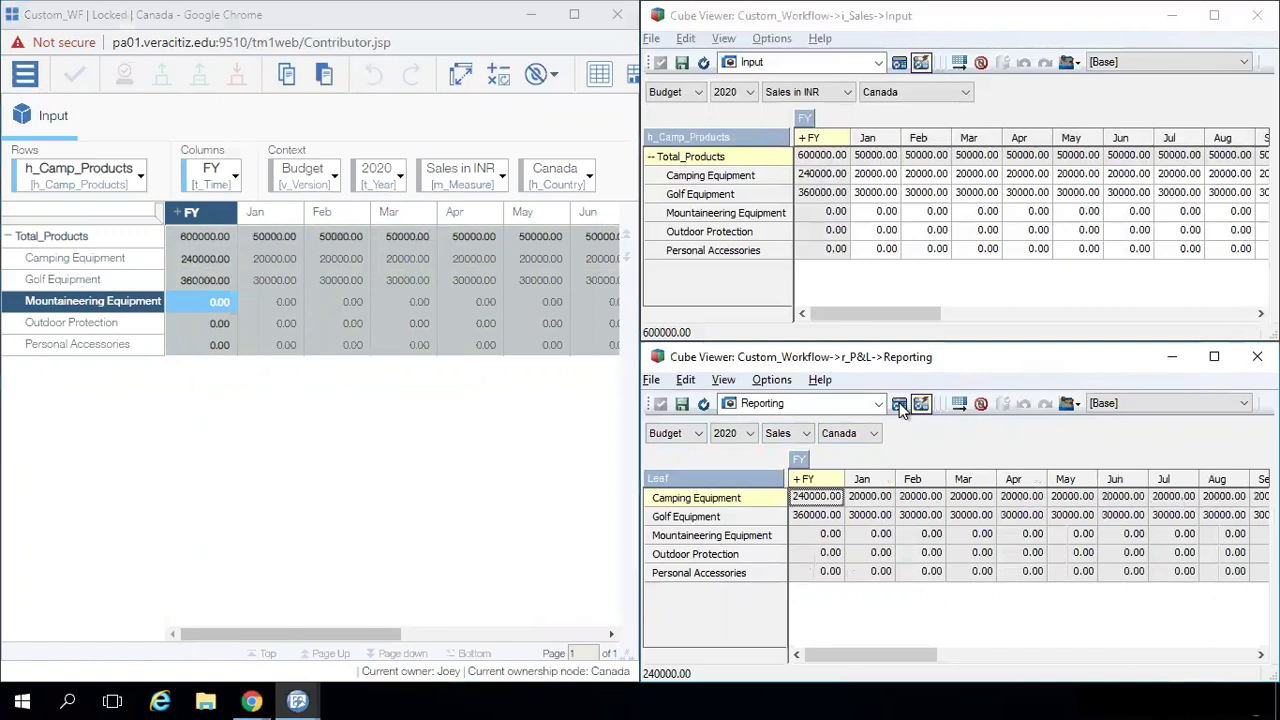